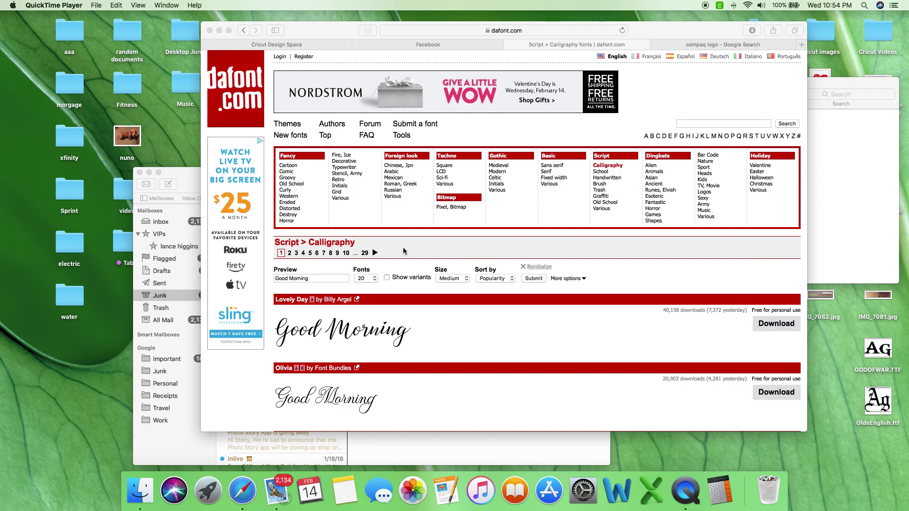
Browse the Script > Calligraphy fonts on dafont and compare their "Good Morning" previews
{"action": "scroll", "coordinate": [387, 351], "scroll_direction": "down", "scroll_amount": 4}
{"action": "scroll", "coordinate": [386, 351], "scroll_direction": "down", "scroll_amount": 6}
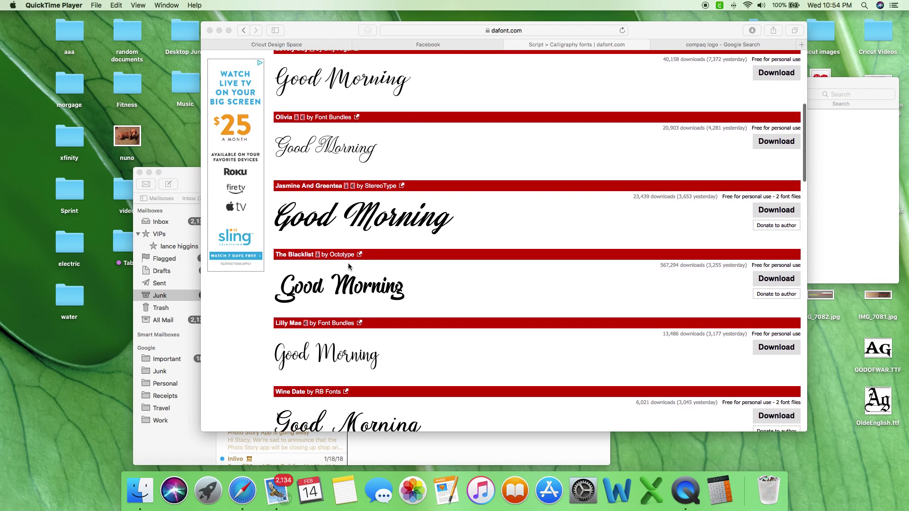
{"action": "scroll", "coordinate": [342, 371], "scroll_direction": "down", "scroll_amount": 4}
{"action": "scroll", "coordinate": [342, 374], "scroll_direction": "up", "scroll_amount": 12}
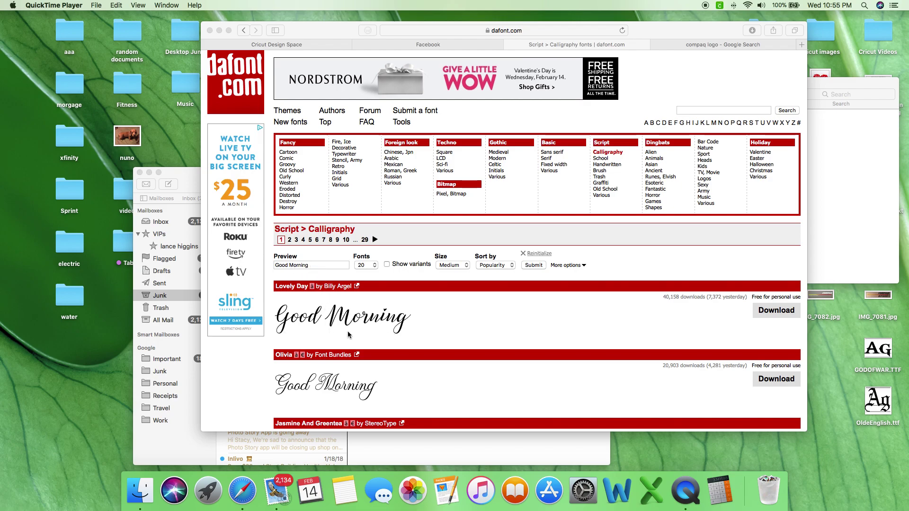
{"action": "scroll", "coordinate": [465, 424], "scroll_direction": "down", "scroll_amount": 10}
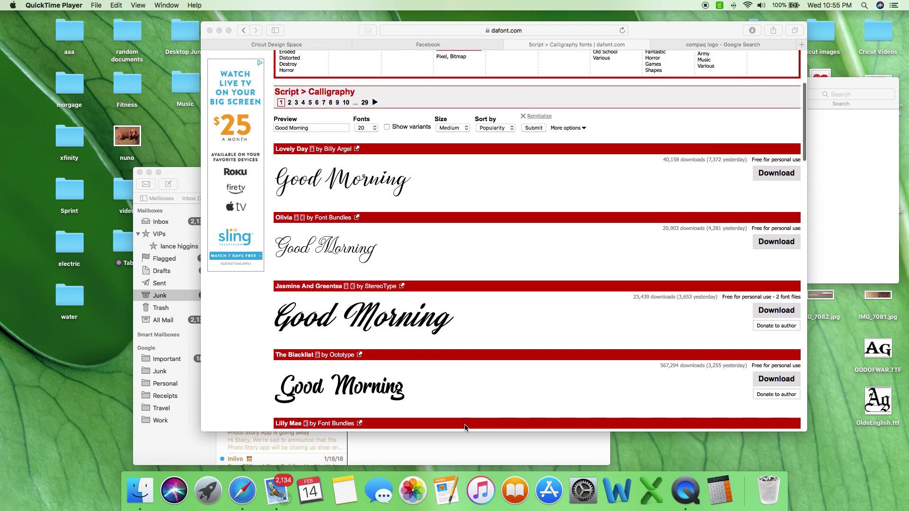
{"action": "scroll", "coordinate": [464, 424], "scroll_direction": "down", "scroll_amount": 4}
{"action": "scroll", "coordinate": [466, 422], "scroll_direction": "up", "scroll_amount": 1}
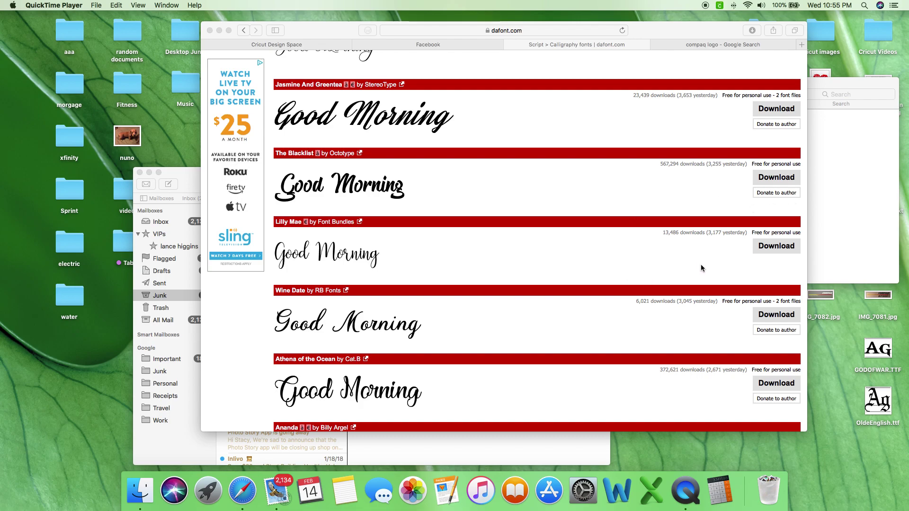
{"action": "scroll", "coordinate": [701, 265], "scroll_direction": "down", "scroll_amount": 5}
{"action": "scroll", "coordinate": [701, 268], "scroll_direction": "down", "scroll_amount": 10}
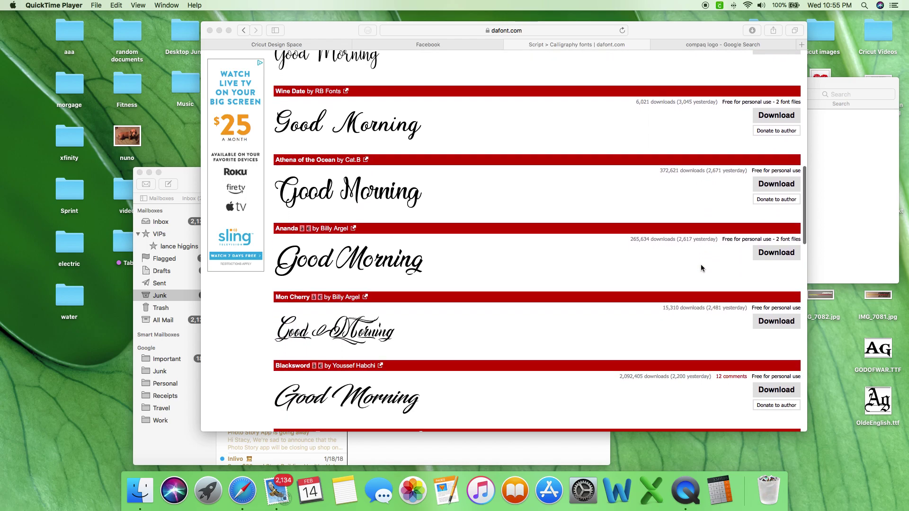
{"action": "scroll", "coordinate": [703, 314], "scroll_direction": "down", "scroll_amount": 15}
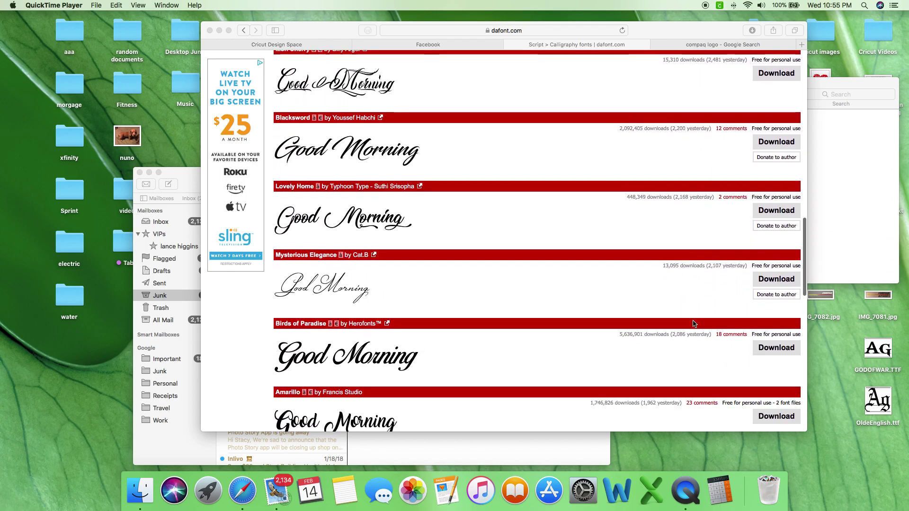
{"action": "scroll", "coordinate": [692, 324], "scroll_direction": "down", "scroll_amount": 10}
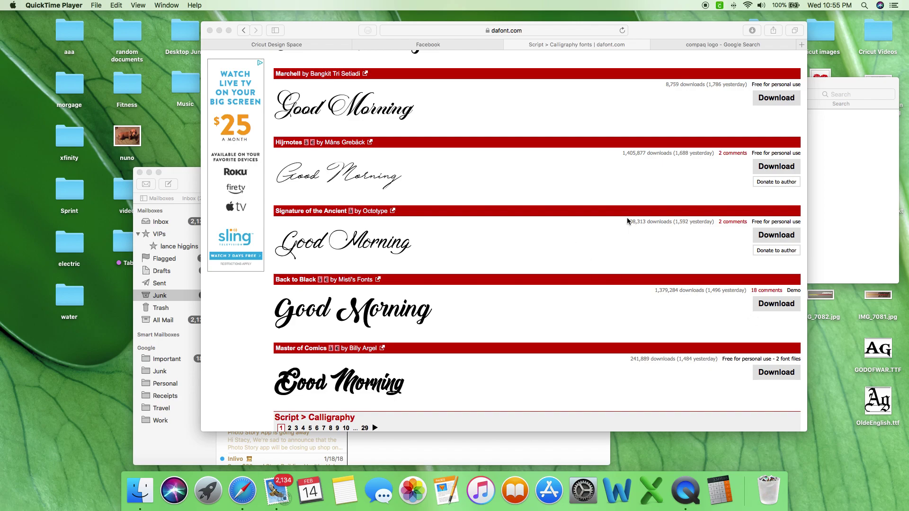
{"action": "scroll", "coordinate": [627, 219], "scroll_direction": "up", "scroll_amount": 5}
{"action": "scroll", "coordinate": [627, 223], "scroll_direction": "up", "scroll_amount": 6}
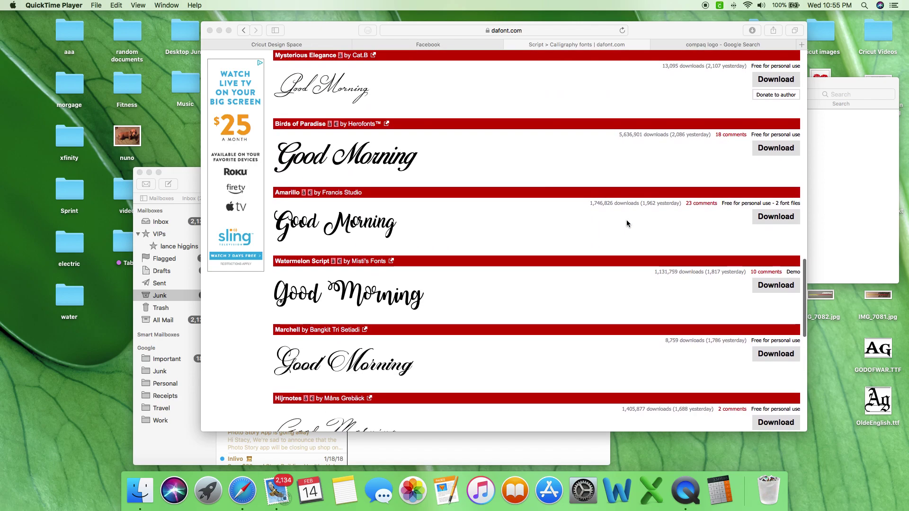
{"action": "scroll", "coordinate": [627, 223], "scroll_direction": "up", "scroll_amount": 5}
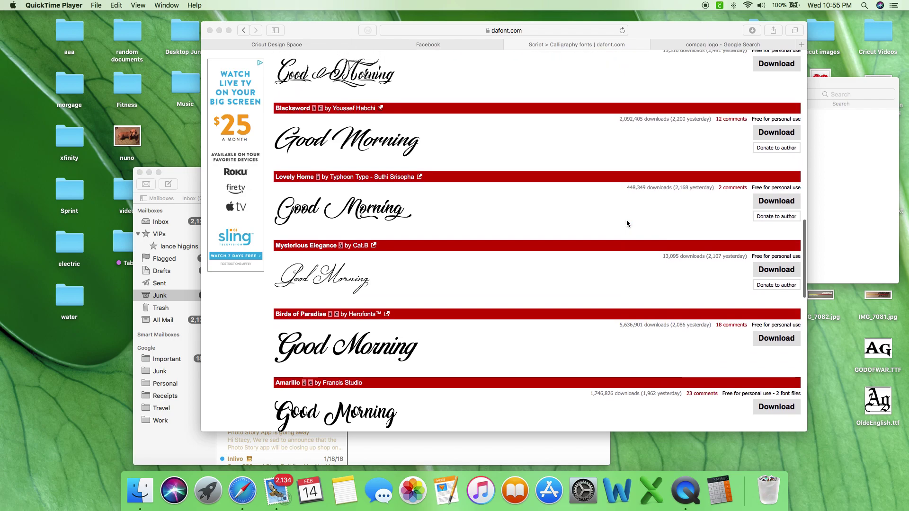
{"action": "scroll", "coordinate": [627, 223], "scroll_direction": "up", "scroll_amount": 1}
{"action": "scroll", "coordinate": [626, 220], "scroll_direction": "up", "scroll_amount": 6}
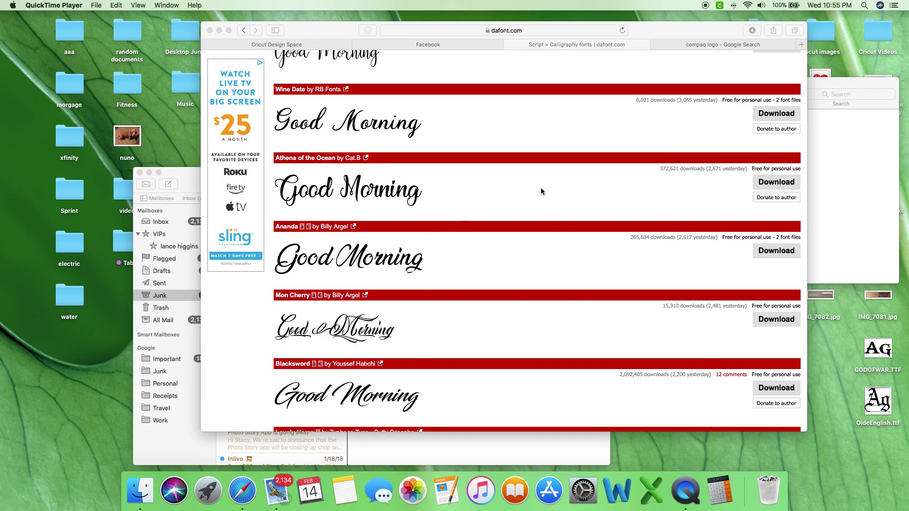
{"action": "scroll", "coordinate": [566, 189], "scroll_direction": "up", "scroll_amount": 5}
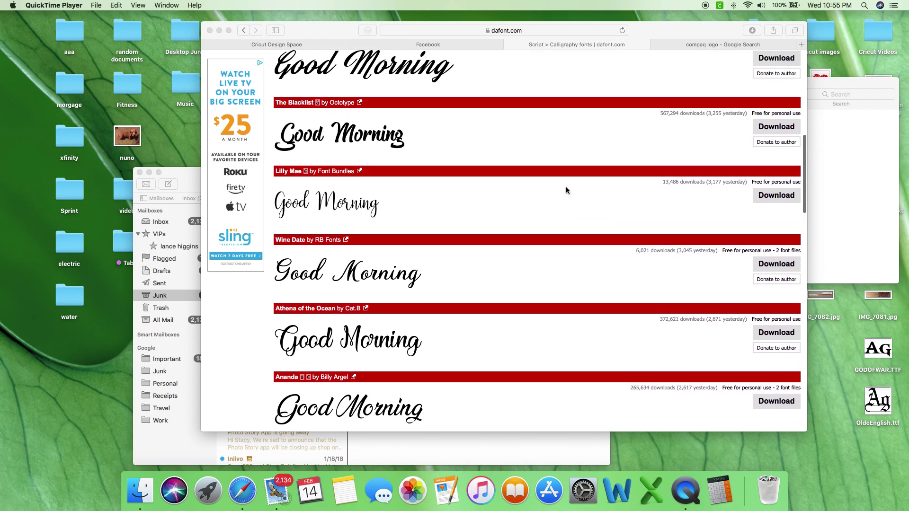
{"action": "scroll", "coordinate": [566, 190], "scroll_direction": "up", "scroll_amount": 1}
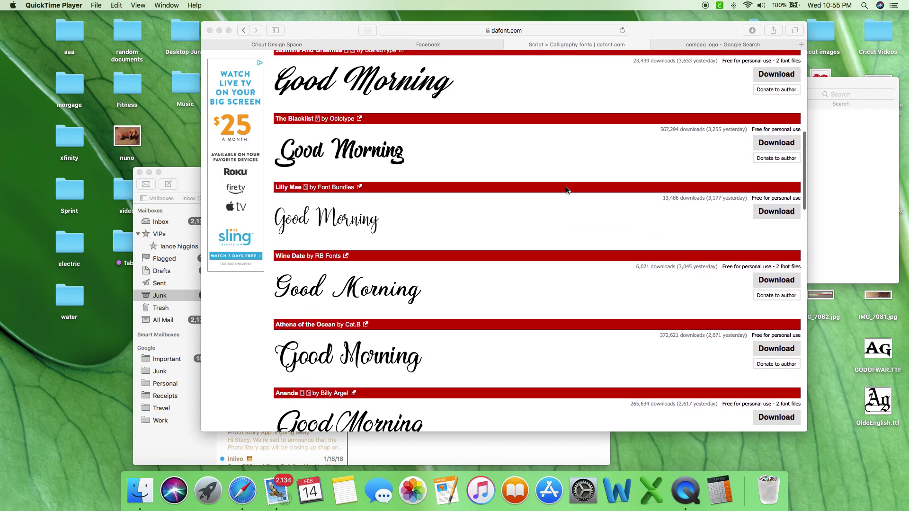
Download The Blacklist font and save the_blacklist.zip to the Desktop
{"action": "left_click", "coordinate": [777, 147]}
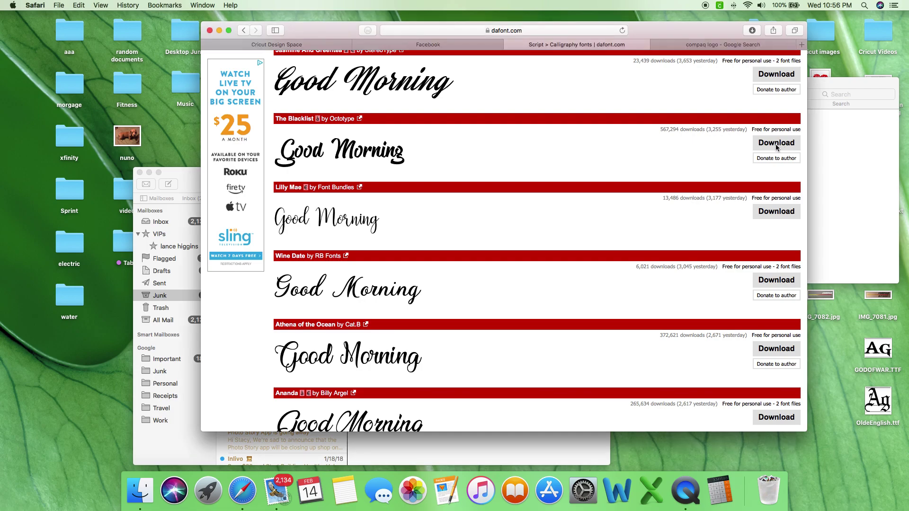
{"action": "left_click", "coordinate": [776, 148]}
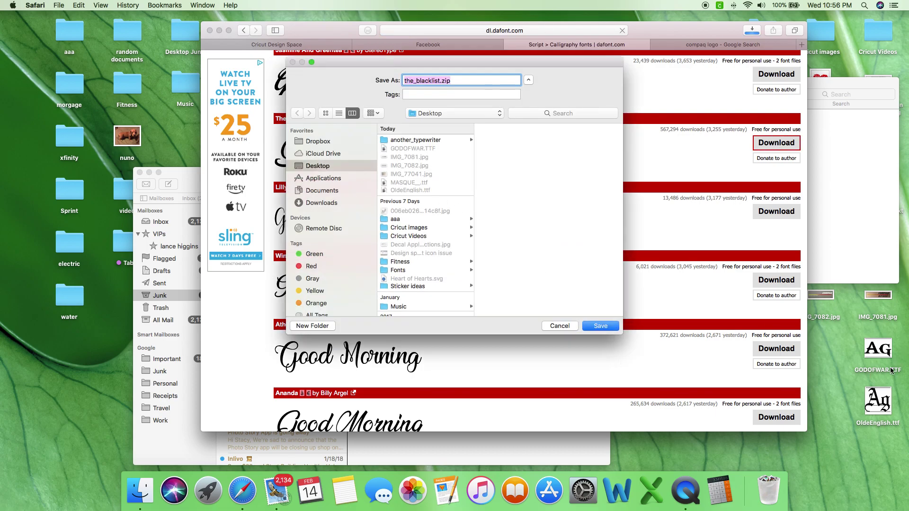
{"action": "left_click", "coordinate": [595, 326]}
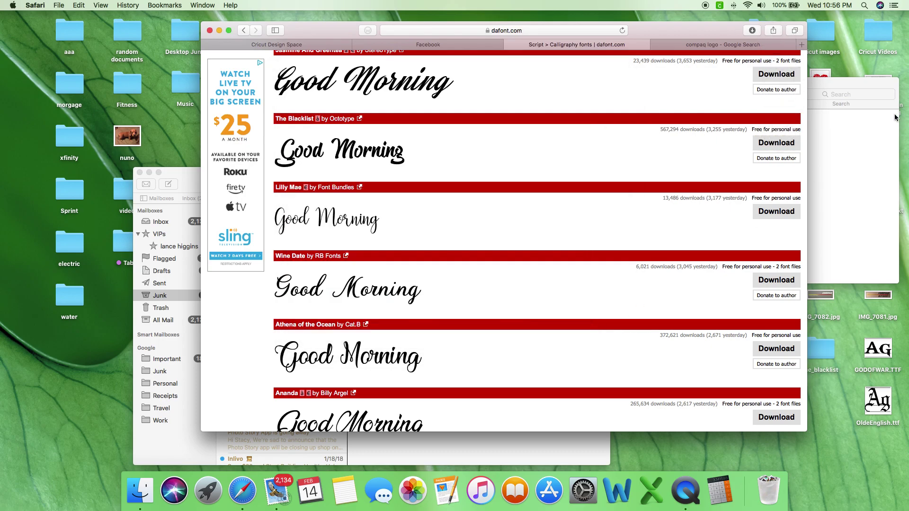
Move the windows clear of the desktop icons, open the the_blacklist folder and close the another_typewriter window
{"action": "left_click_drag", "start_coordinate": [689, 28], "coordinate": [488, 18]}
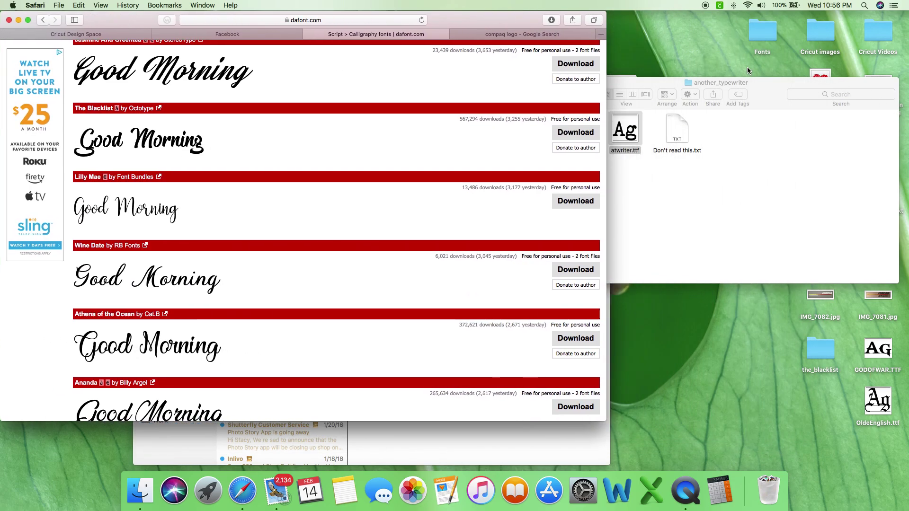
{"action": "left_click_drag", "start_coordinate": [724, 83], "coordinate": [767, 99]}
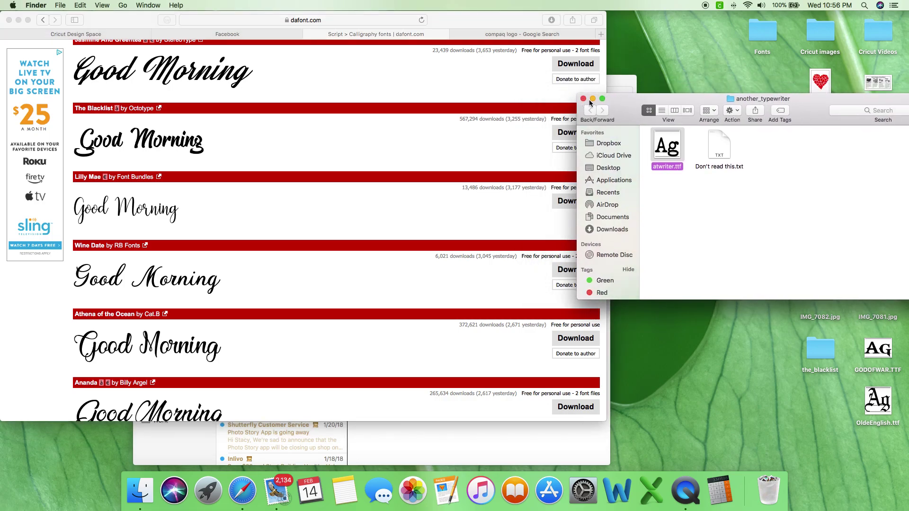
{"action": "left_click_drag", "start_coordinate": [707, 101], "coordinate": [522, 29]}
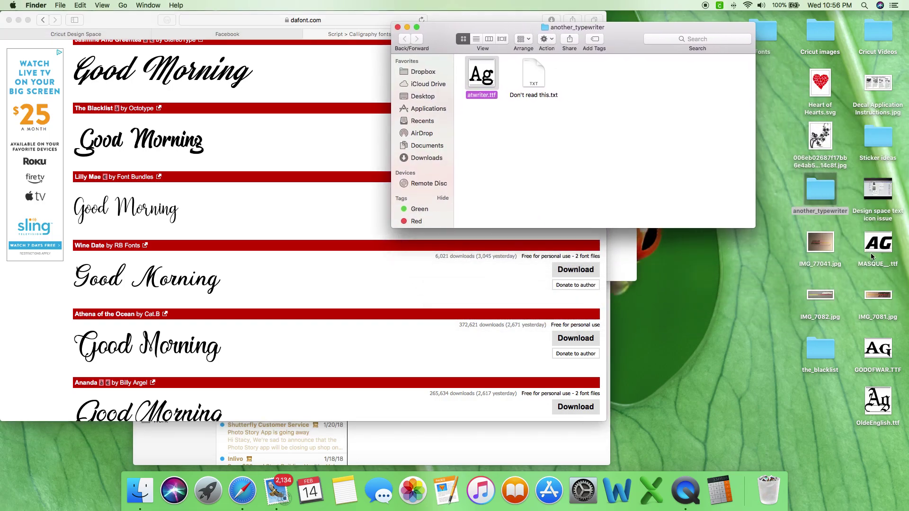
{"action": "double_click", "coordinate": [822, 354]}
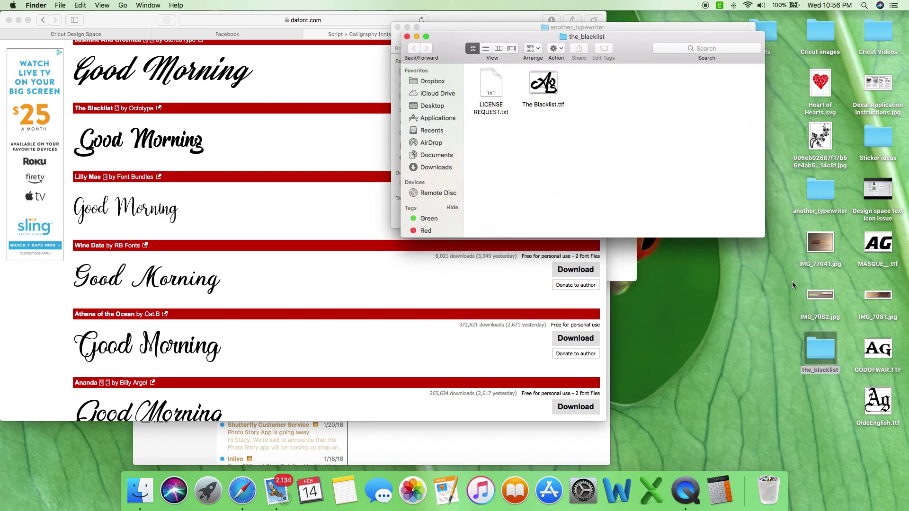
{"action": "left_click", "coordinate": [397, 27]}
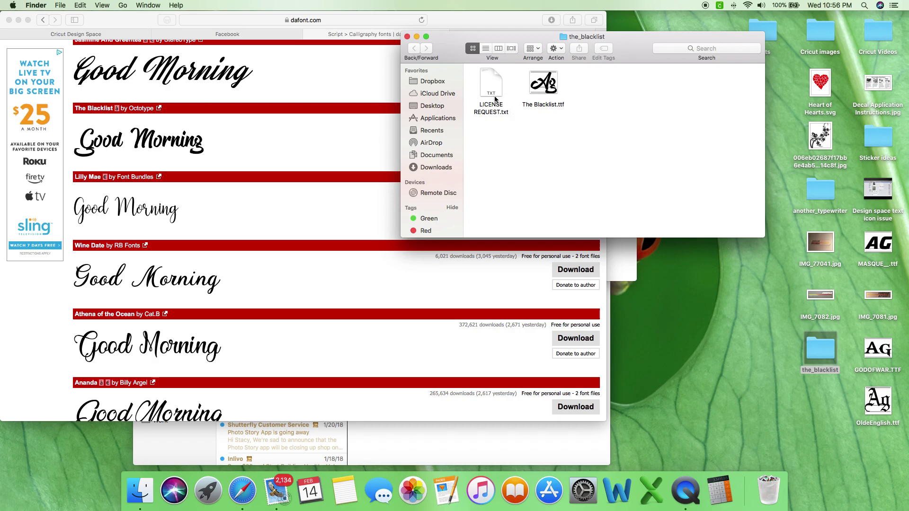
Read the license terms in LICENSE REQUEST.txt and close the file
{"action": "double_click", "coordinate": [488, 75]}
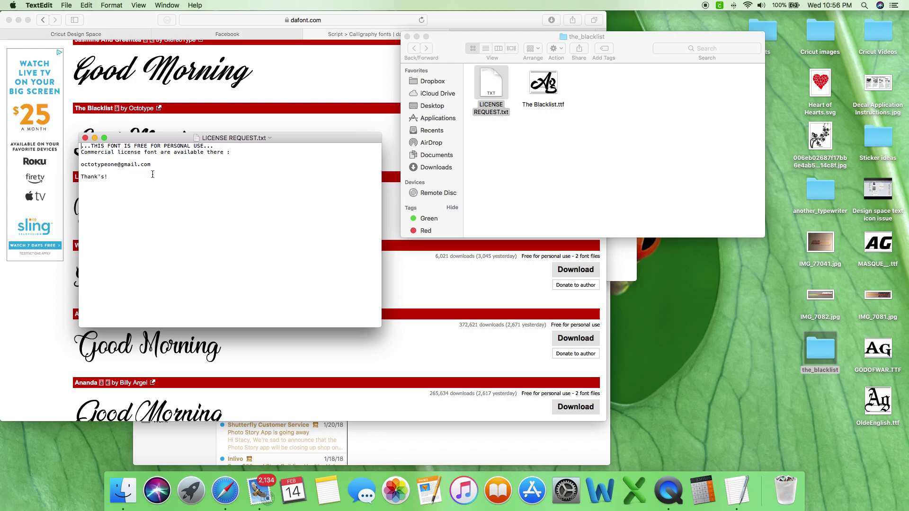
{"action": "left_click", "coordinate": [86, 137]}
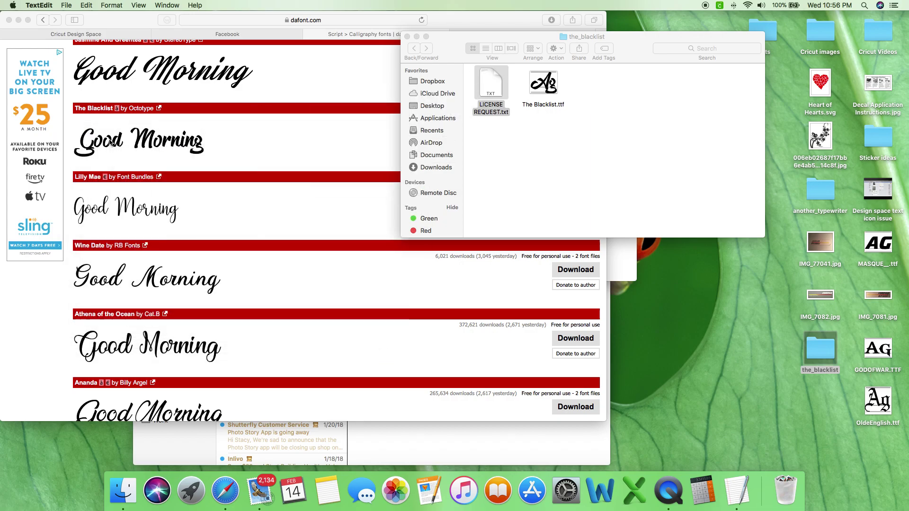
Install the font from The Blacklist.ttf, selecting it for installation in Font Validation
{"action": "double_click", "coordinate": [547, 90]}
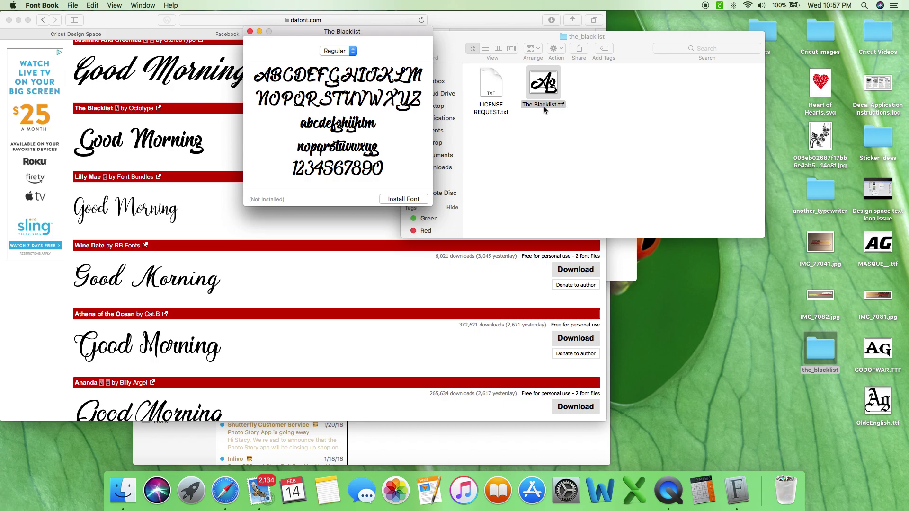
{"action": "left_click", "coordinate": [401, 200]}
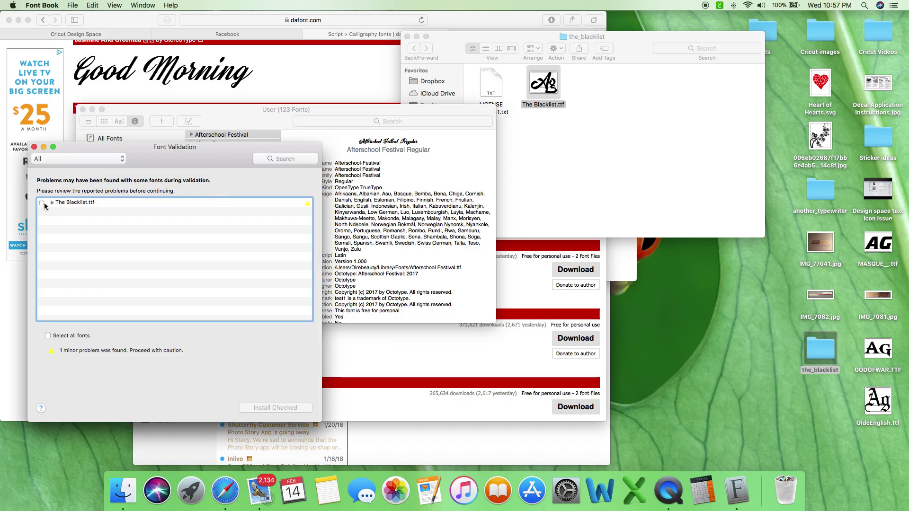
{"action": "left_click", "coordinate": [43, 203]}
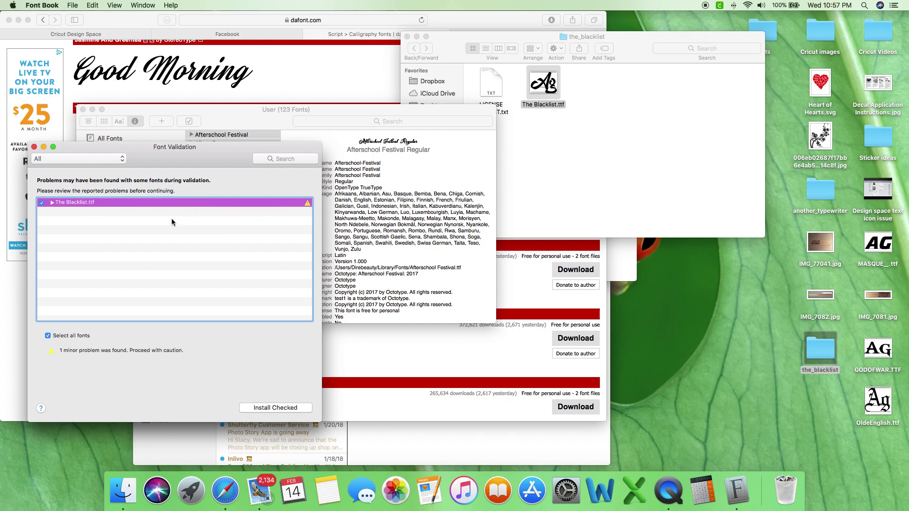
{"action": "left_click_drag", "start_coordinate": [189, 151], "coordinate": [642, 147]}
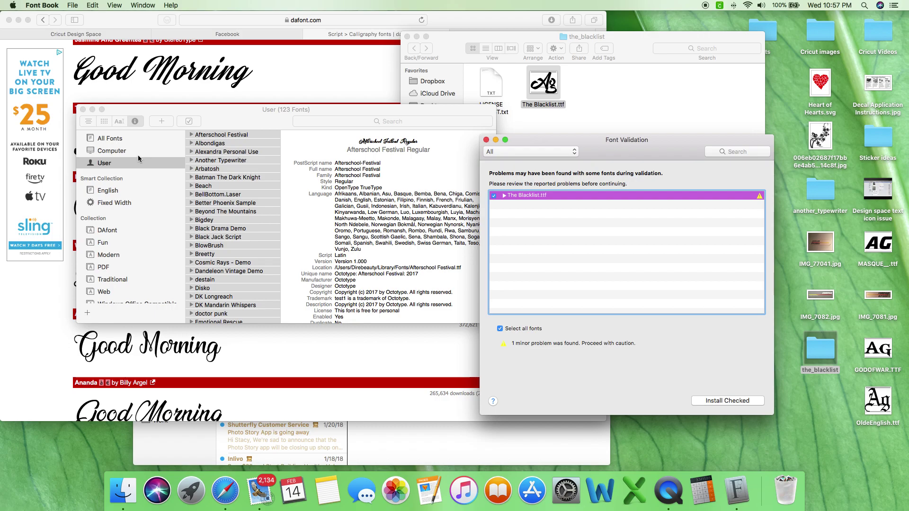
{"action": "left_click", "coordinate": [733, 400]}
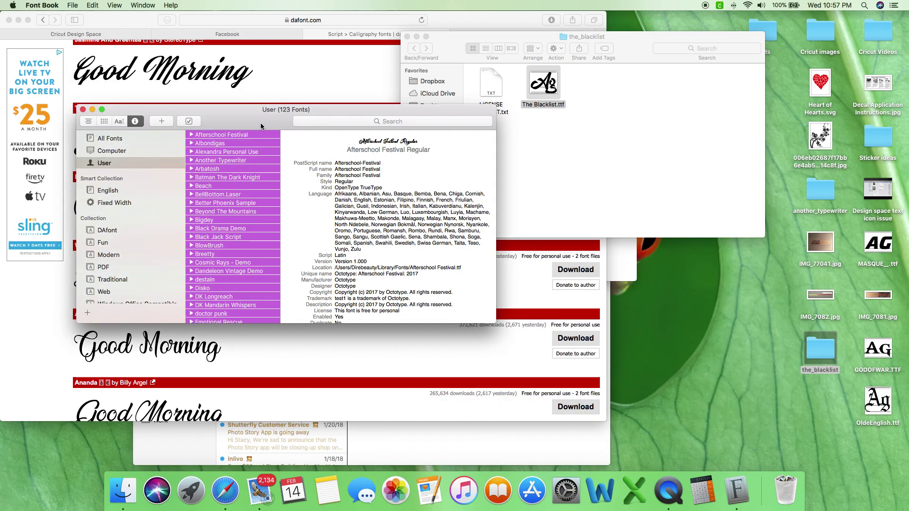
Switch to Cricut Design Space, reload the page and add the text "hey" to the canvas
{"action": "left_click", "coordinate": [102, 36]}
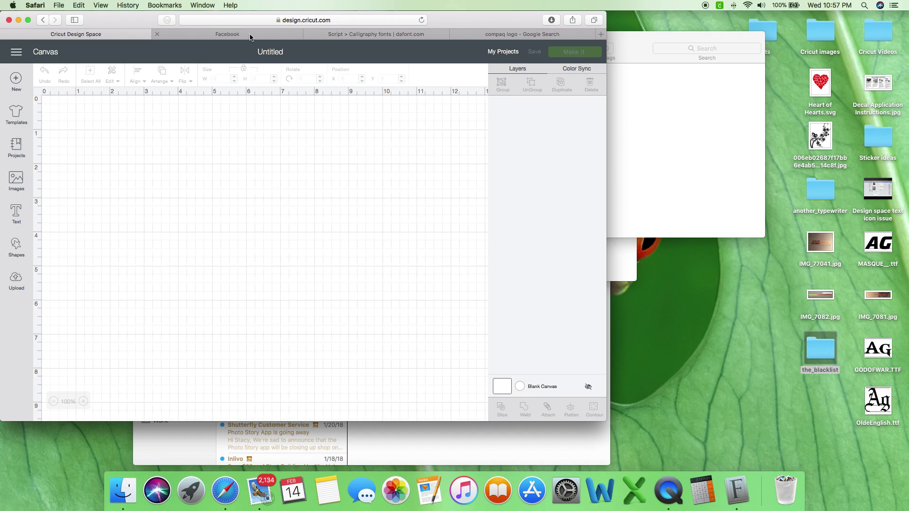
{"action": "left_click", "coordinate": [422, 19]}
{"action": "left_click", "coordinate": [422, 20]}
{"action": "left_click", "coordinate": [17, 213]}
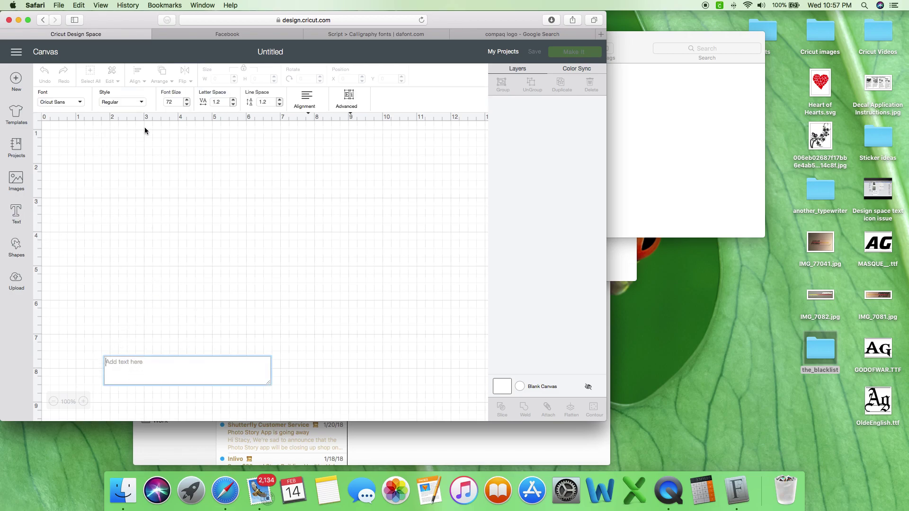
{"action": "type", "text": "hey"}
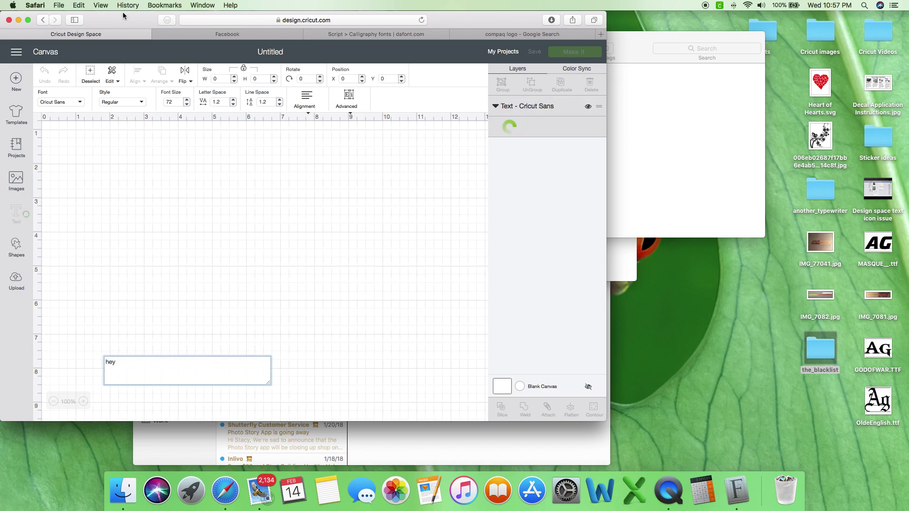
Search the system fonts for "the blacklist" and apply The Blacklist font to the "hey" text
{"action": "left_click", "coordinate": [71, 101]}
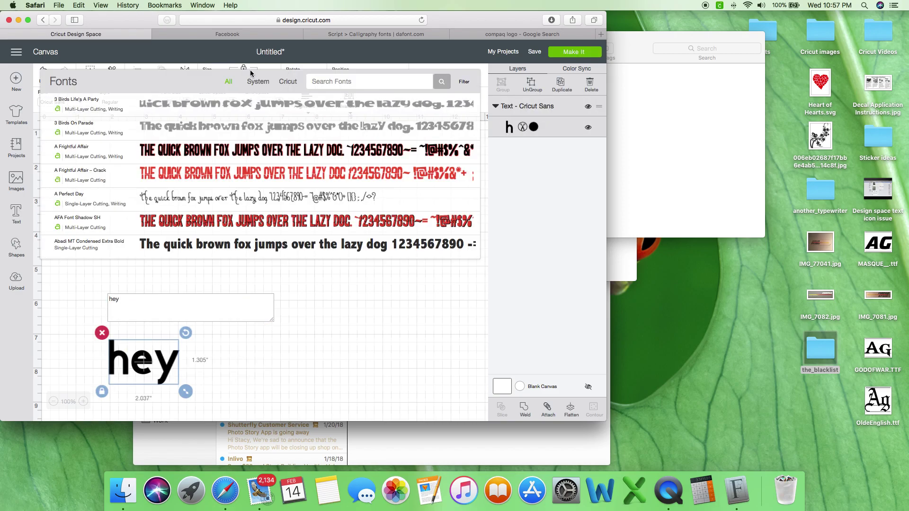
{"action": "left_click", "coordinate": [258, 82]}
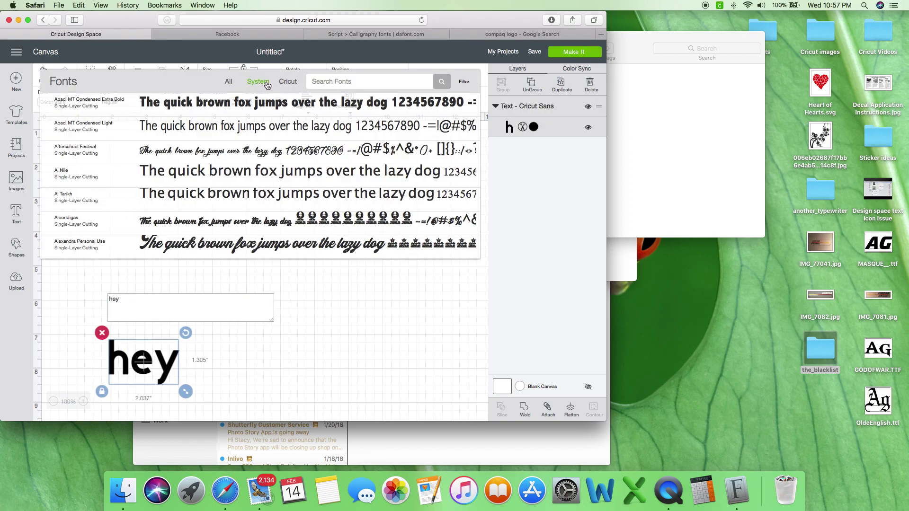
{"action": "left_click_drag", "start_coordinate": [641, 44], "coordinate": [726, 37]}
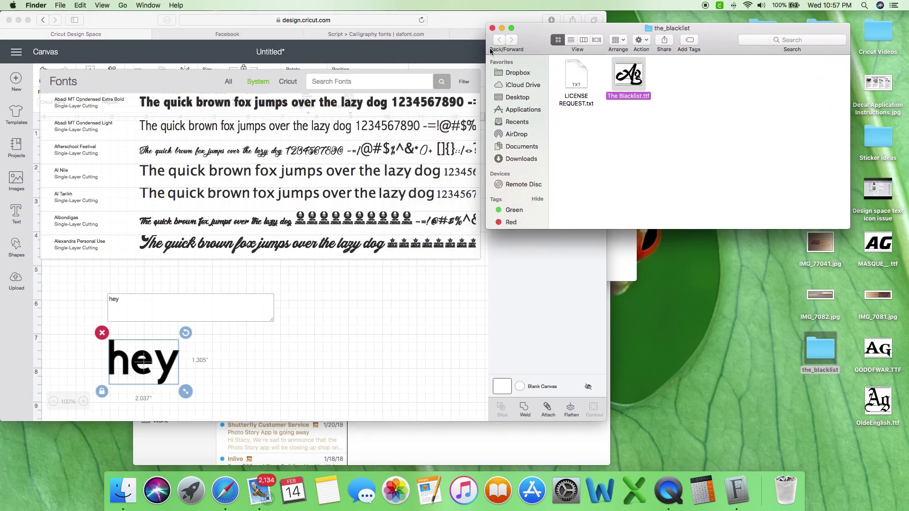
{"action": "left_click", "coordinate": [350, 78]}
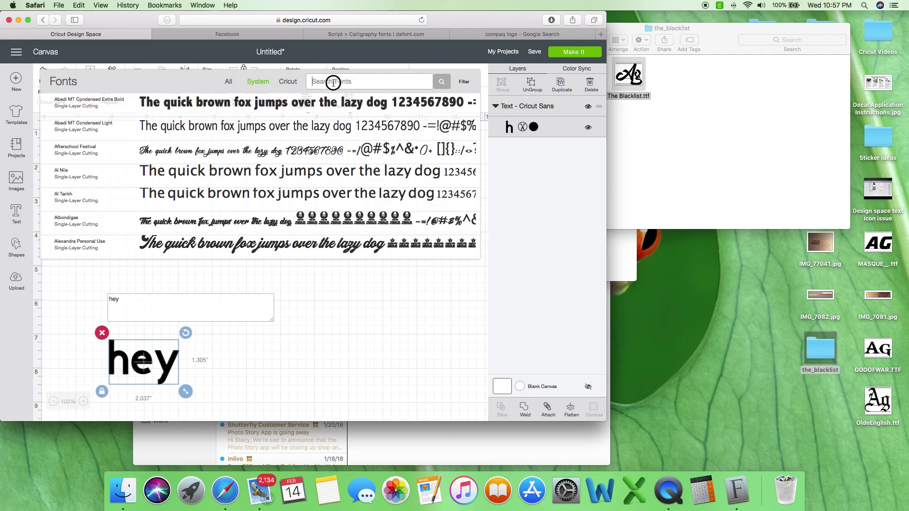
{"action": "type", "text": "b"}
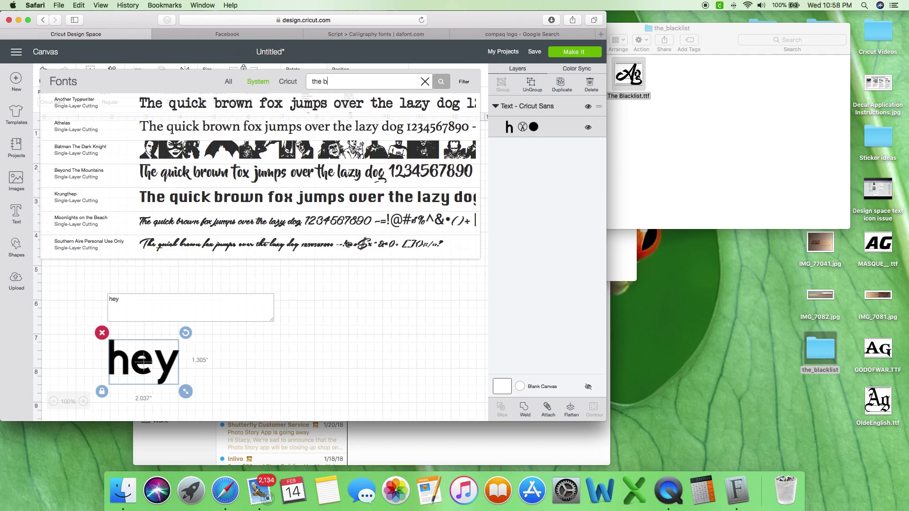
{"action": "type", "text": "lacklist"}
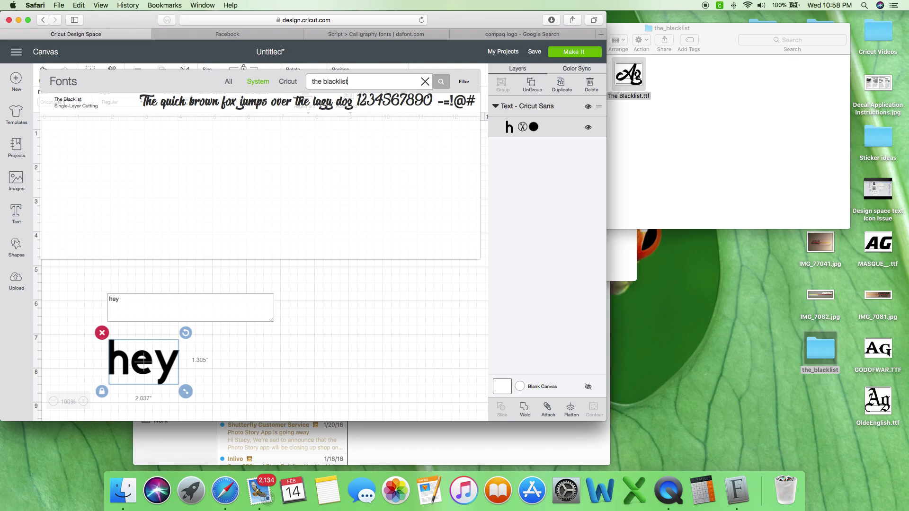
{"action": "left_click", "coordinate": [221, 105]}
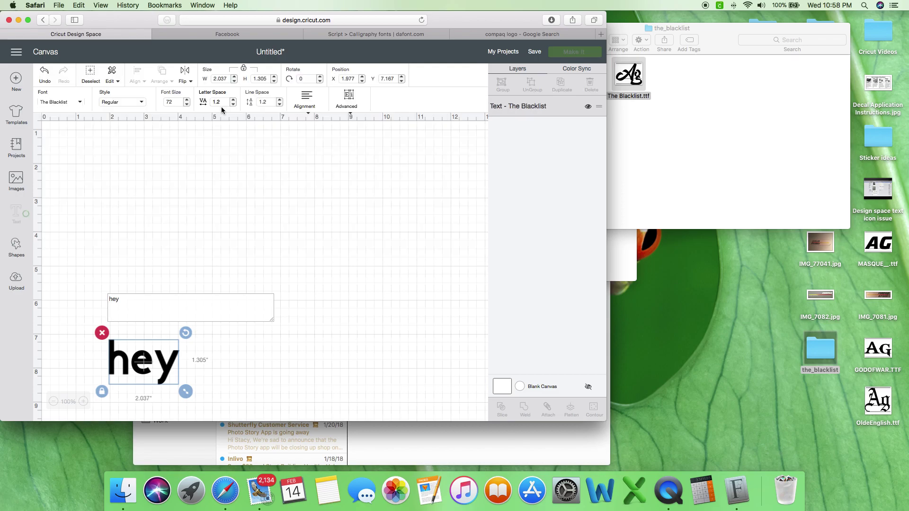